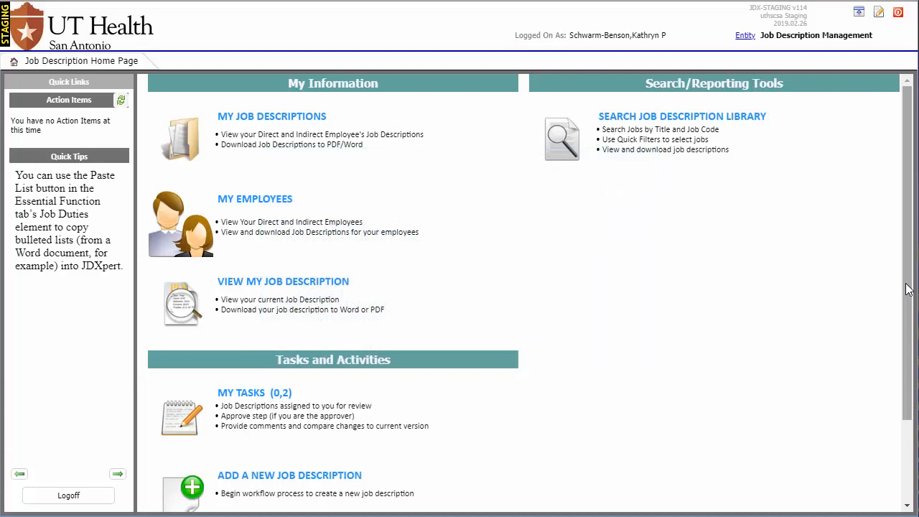
Begin revising an existing job description and open the selection form for adding job descriptions to the workflow
drag(908, 289, 898, 404)
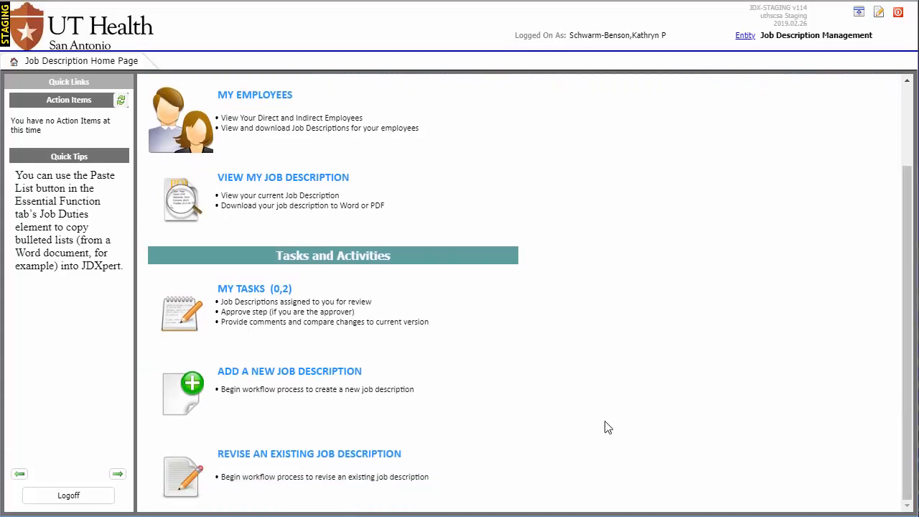
click(381, 467)
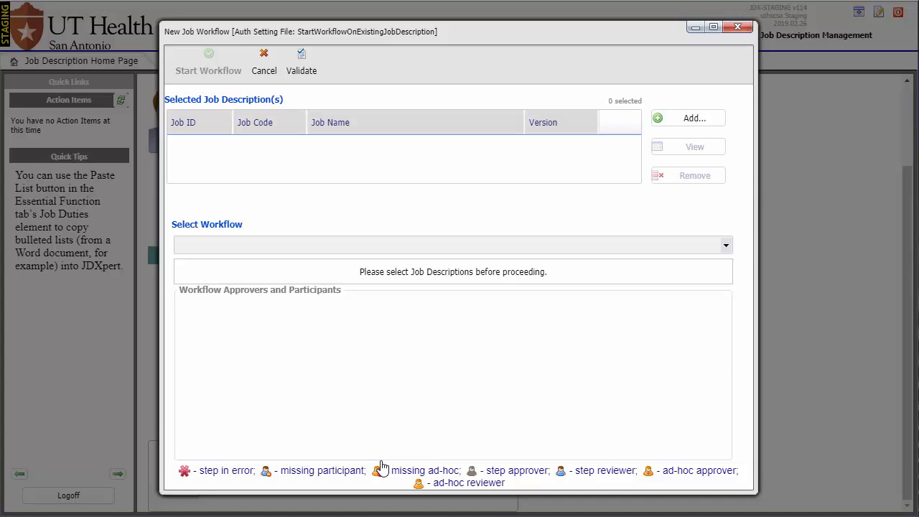
click(656, 122)
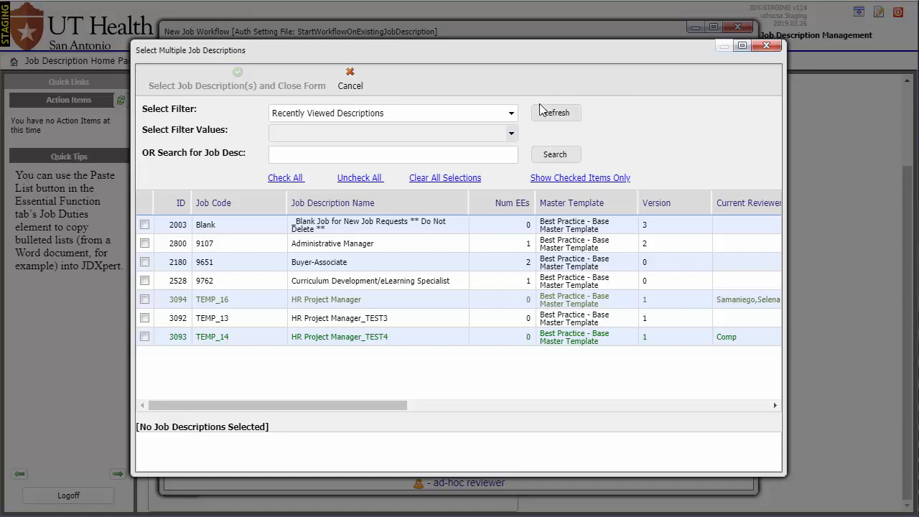
click(512, 114)
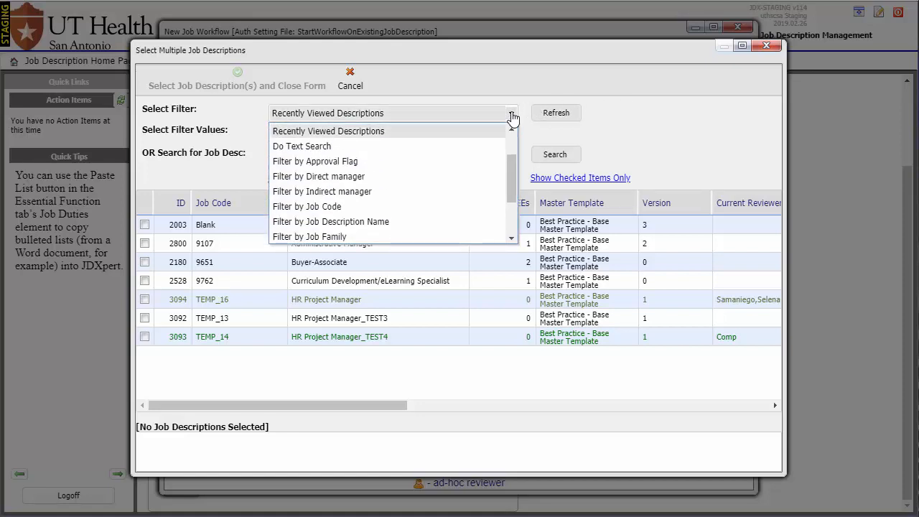
drag(509, 161, 509, 213)
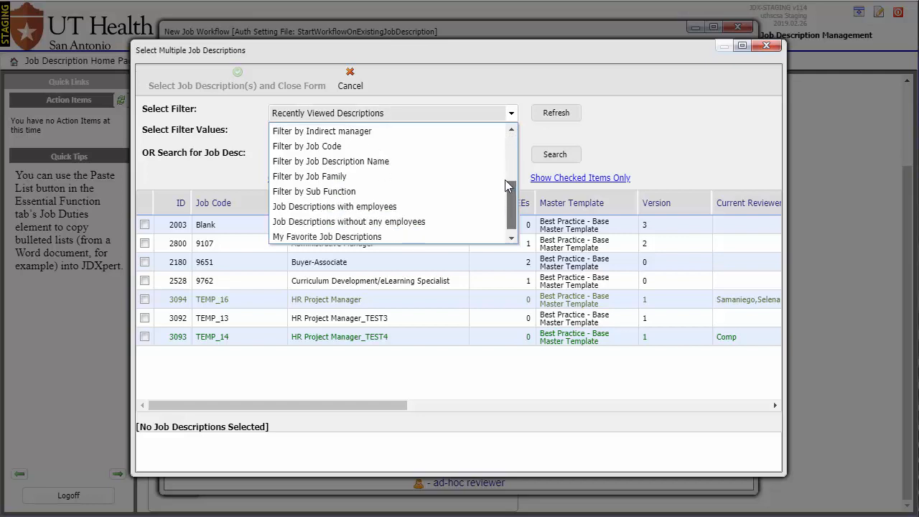
scroll(505, 180, up, 3)
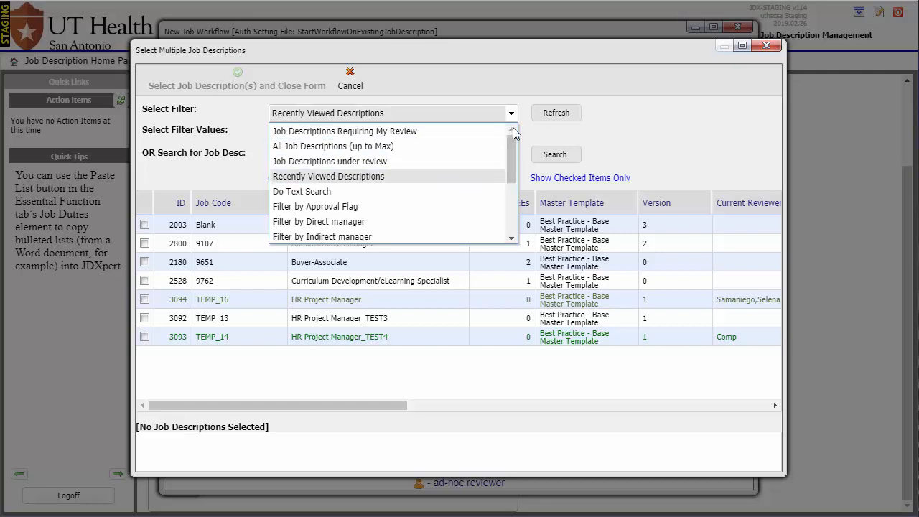
click(511, 114)
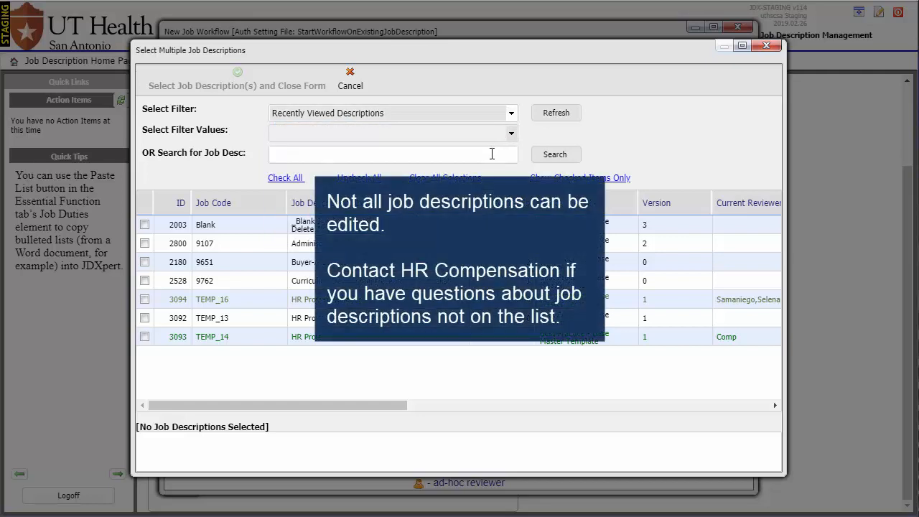
Search the job descriptions for "Buyer-Associate" and add the matching one to the new workflow
click(492, 154)
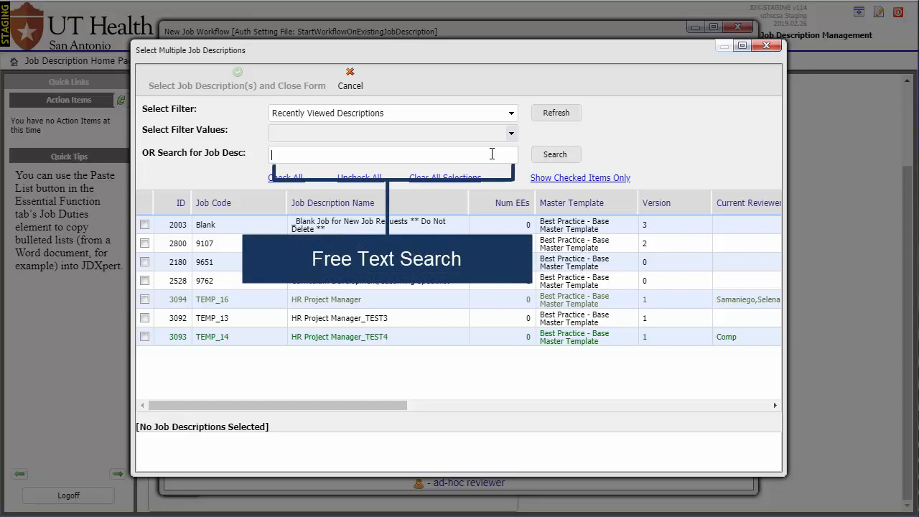
text(Buyer-Associate)
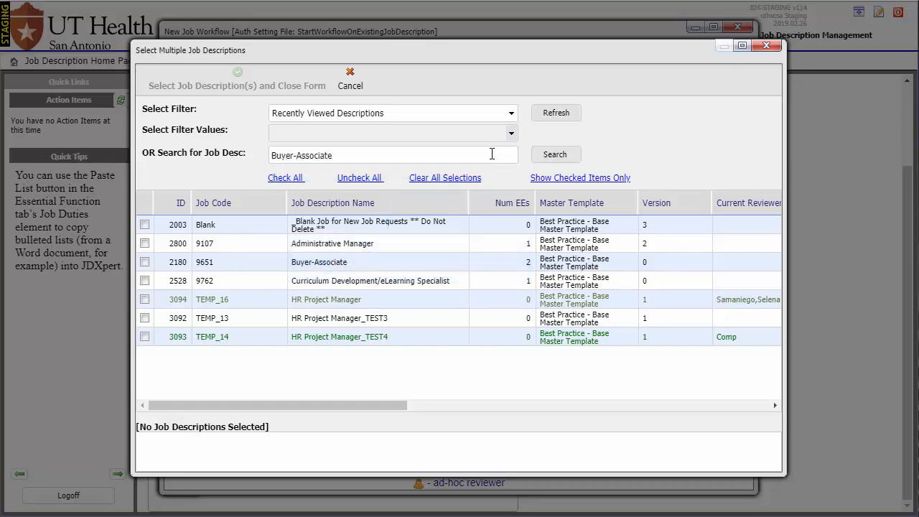
click(538, 155)
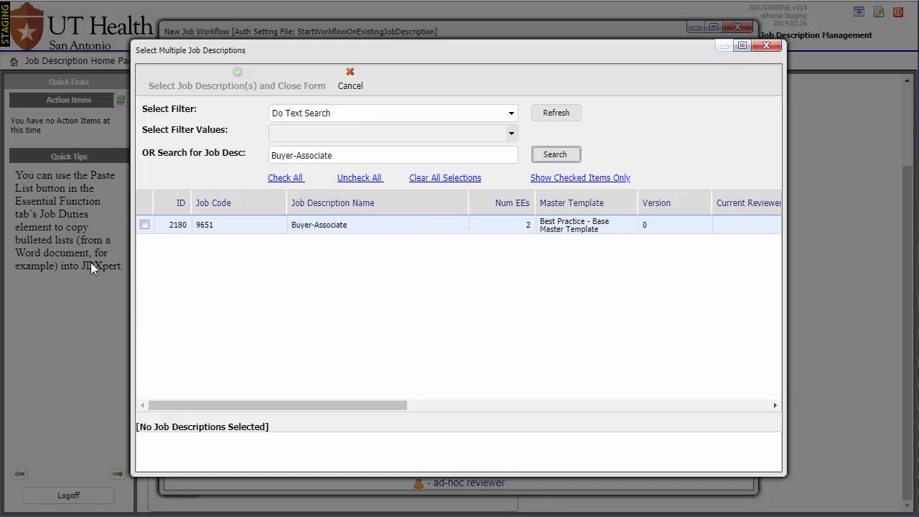
click(145, 225)
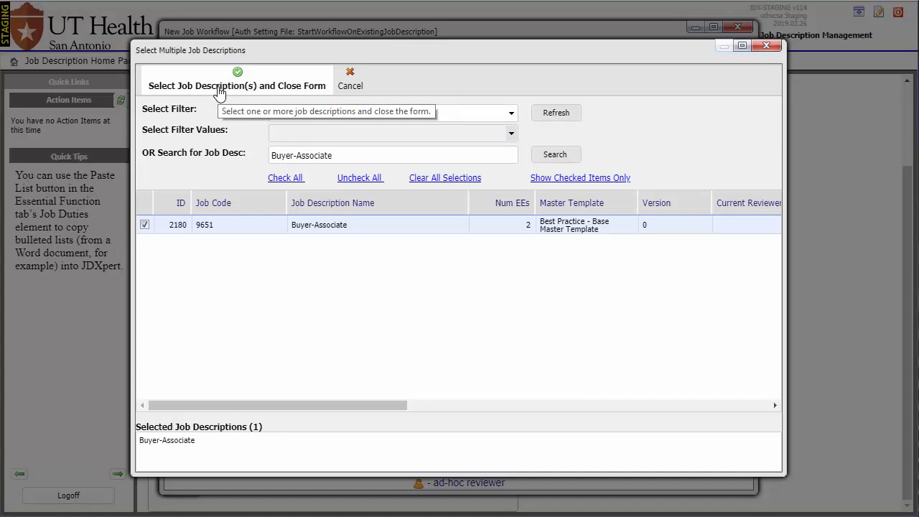
click(219, 92)
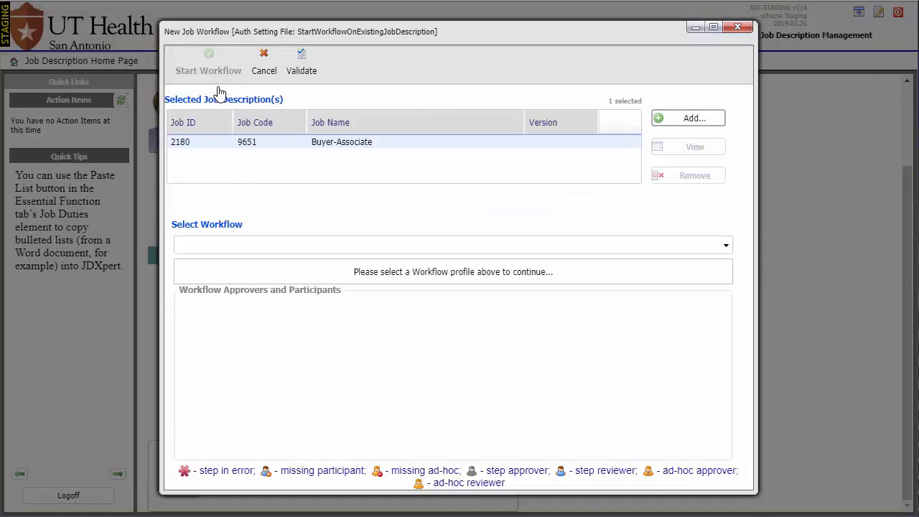
Assign the three-step 'UT Health Workflow' to the Buyer-Associate job description and start the workflow
click(371, 146)
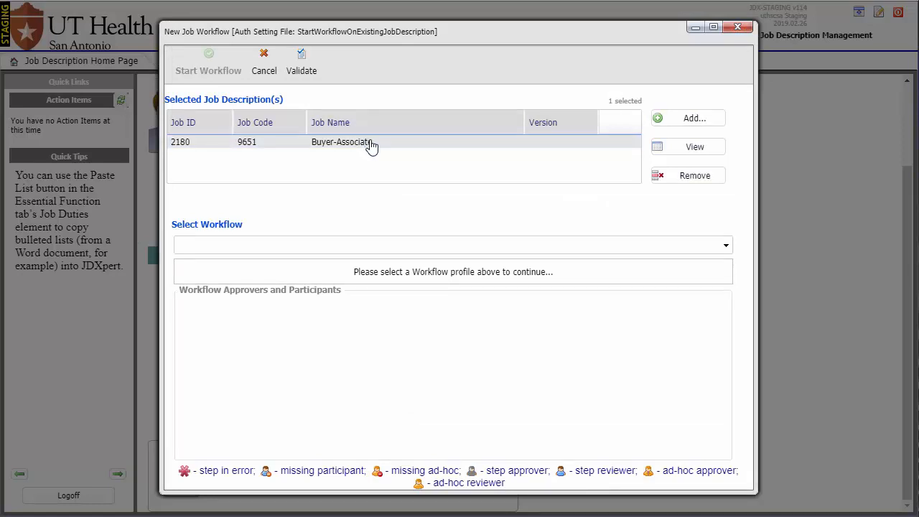
click(710, 248)
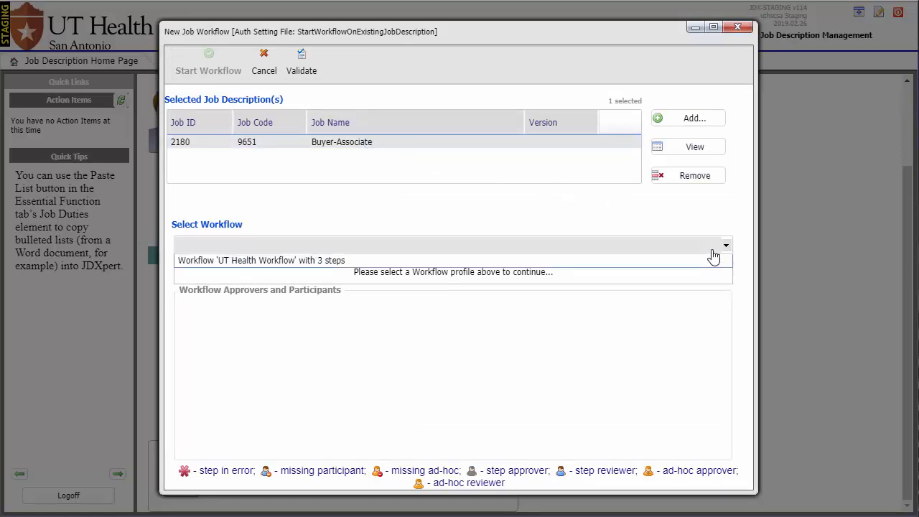
click(697, 269)
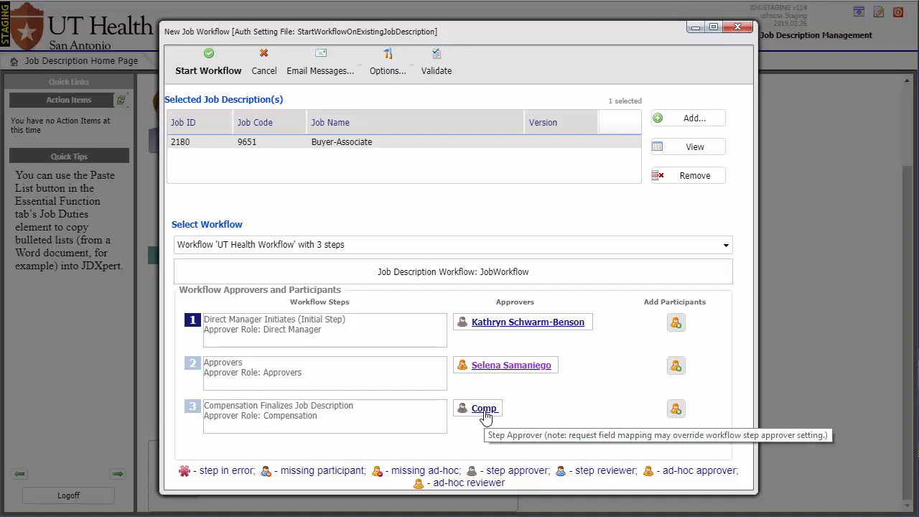
click(217, 82)
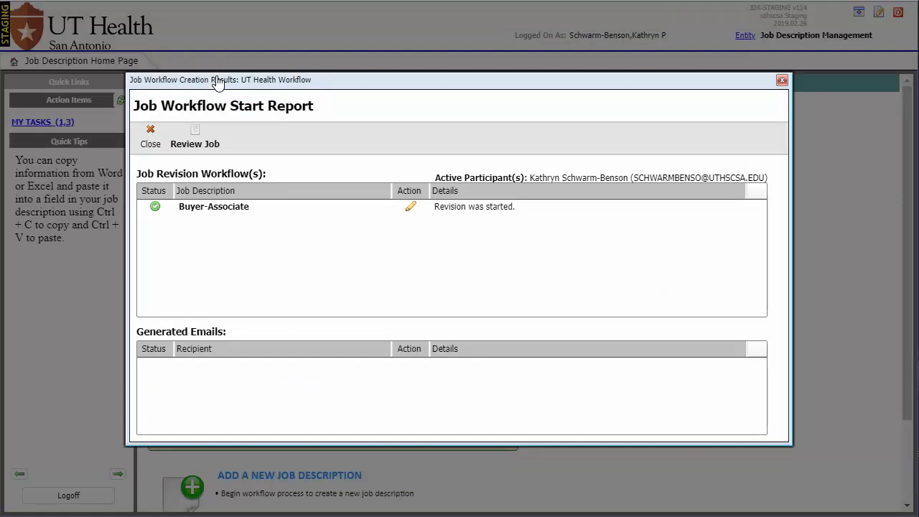
Open the Buyer-Associate revision copy for editing and review its job information and job summary
click(410, 208)
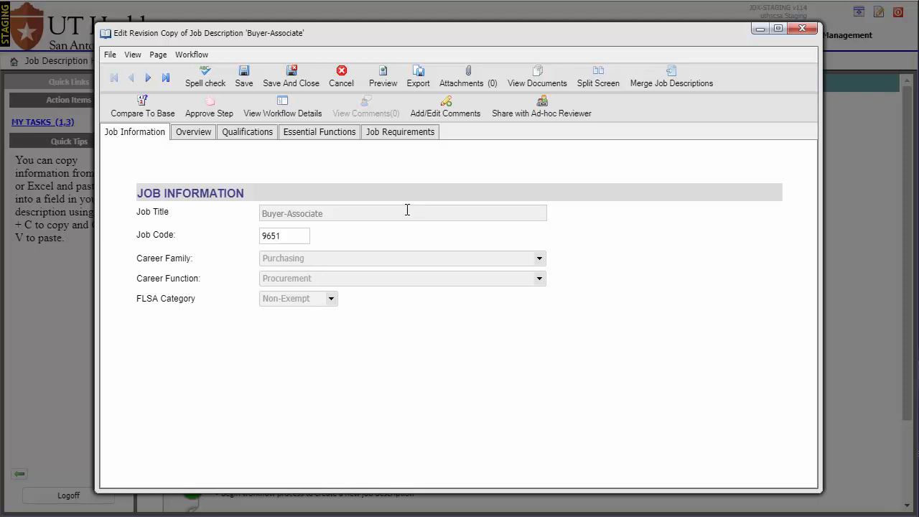
triple_click(407, 210)
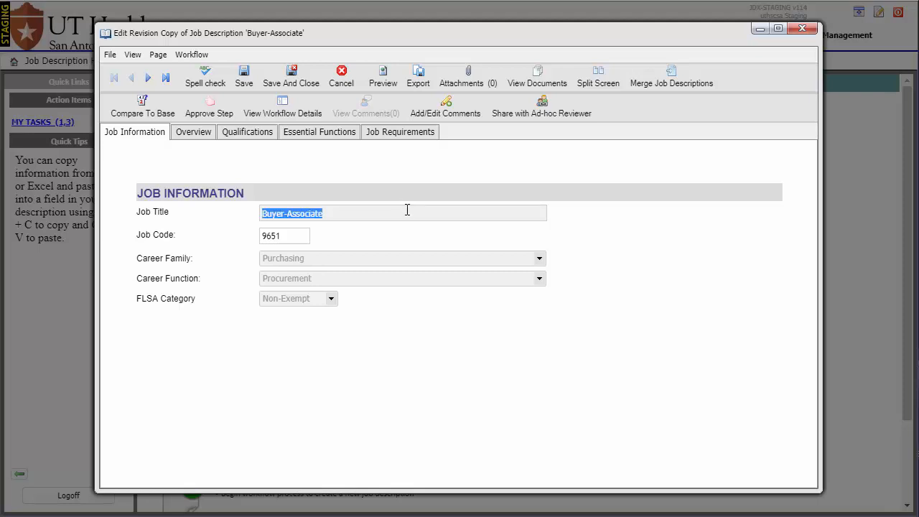
click(407, 210)
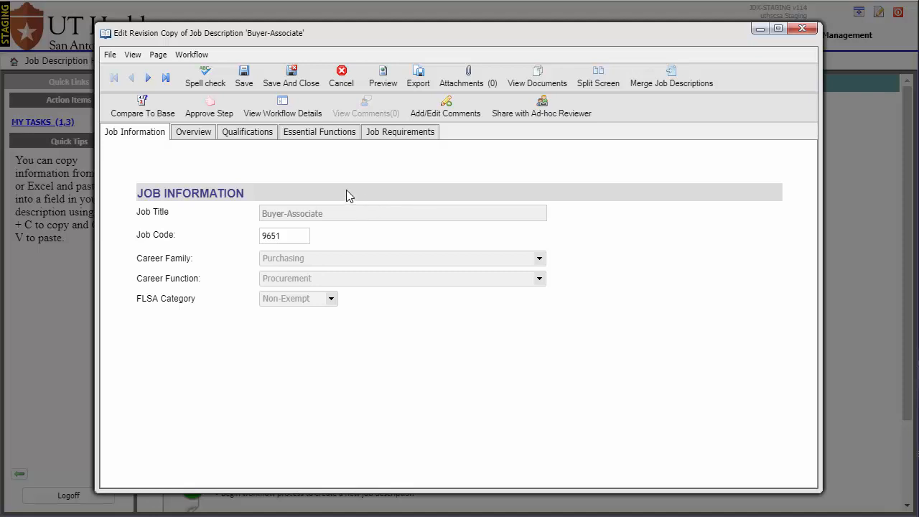
click(195, 137)
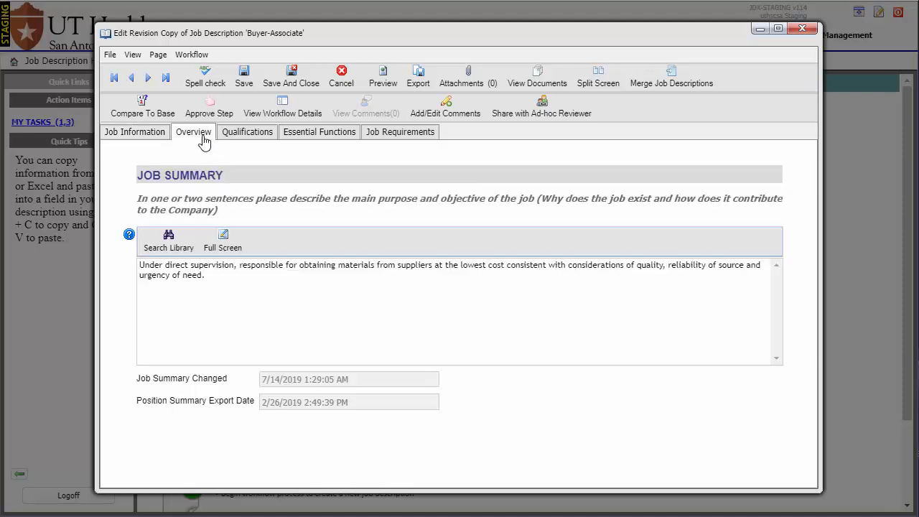
Change the Experience qualification to "0-1 year of professional purchasing experience is required." and finish editing that section
click(245, 138)
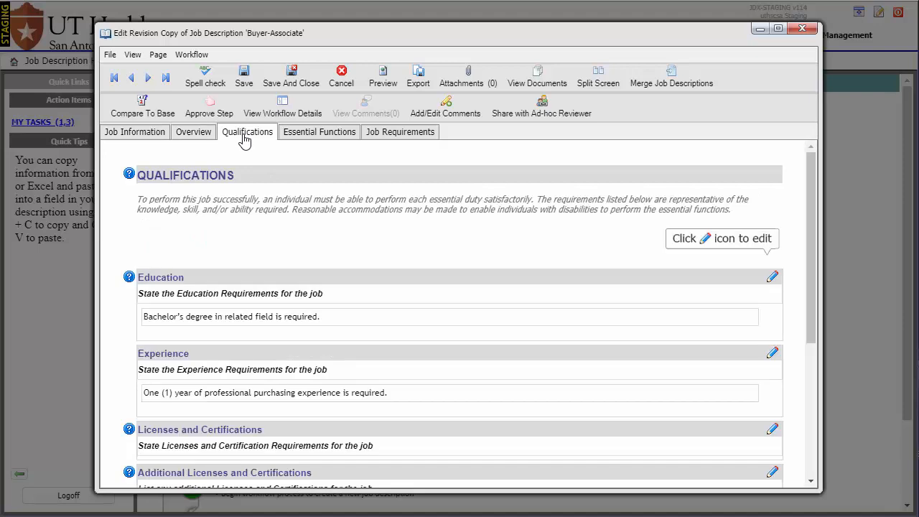
click(774, 355)
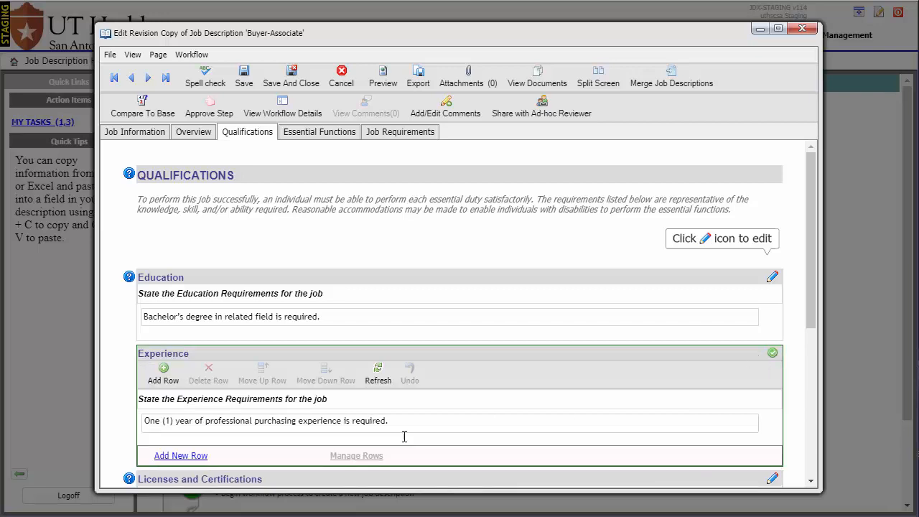
click(177, 421)
key(Delete)
key(Delete)
key(Delete)
key(Delete)
key(Delete)
key(Delete)
key(Delete)
key(Delete)
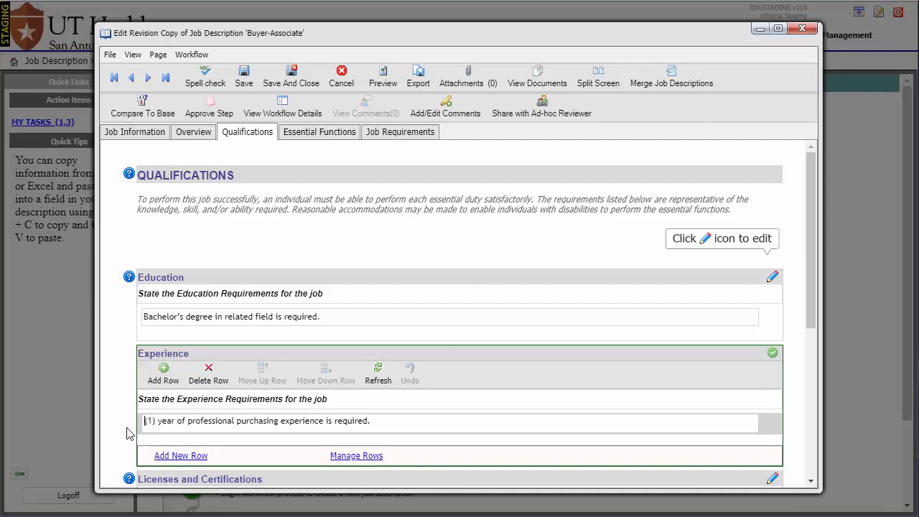
text(0-1)
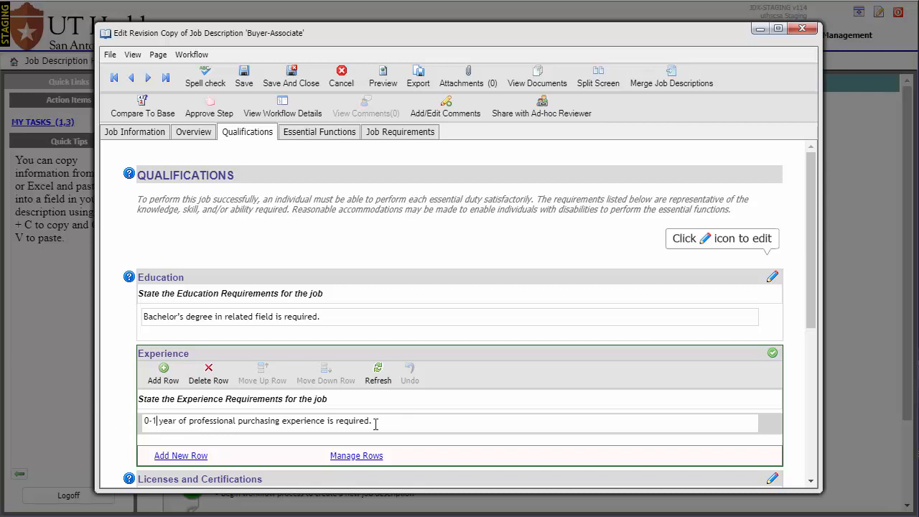
click(773, 352)
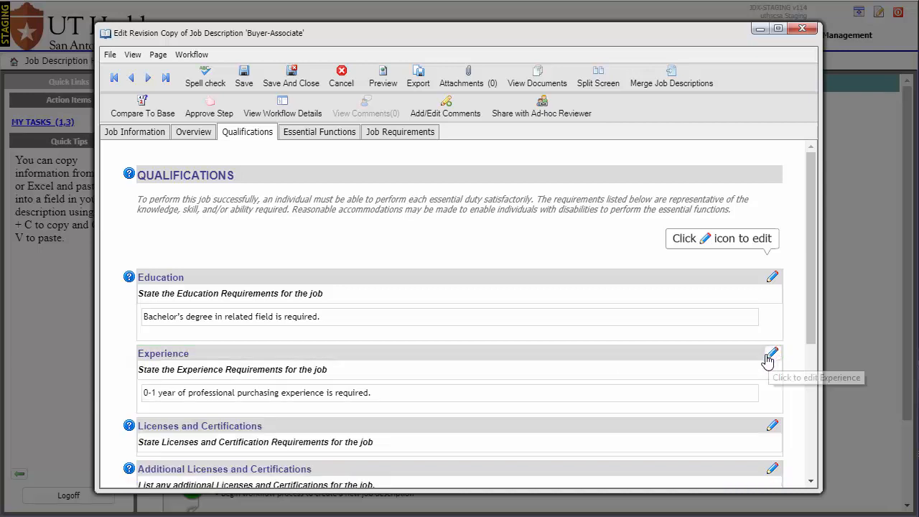
Delete the job duty about obtaining certifications of delivery and assisting with delivery audits, and finish editing the Job Duties
click(341, 142)
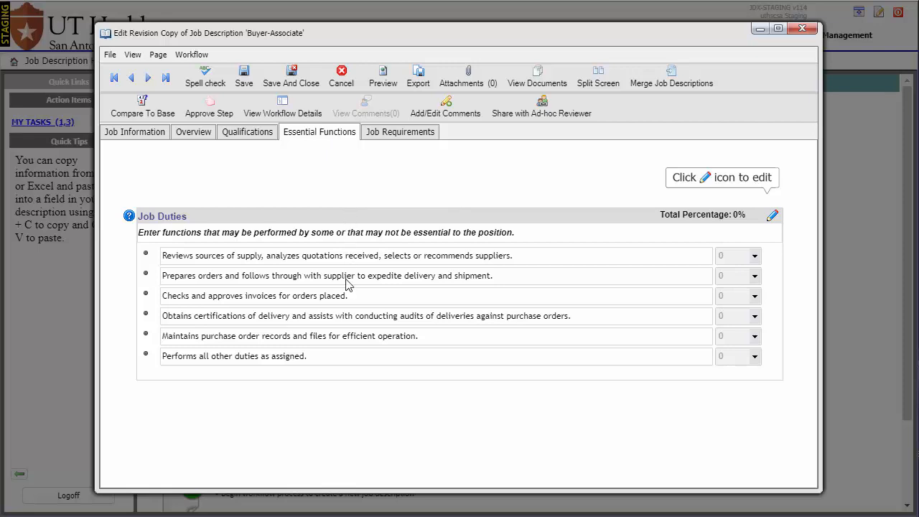
click(343, 323)
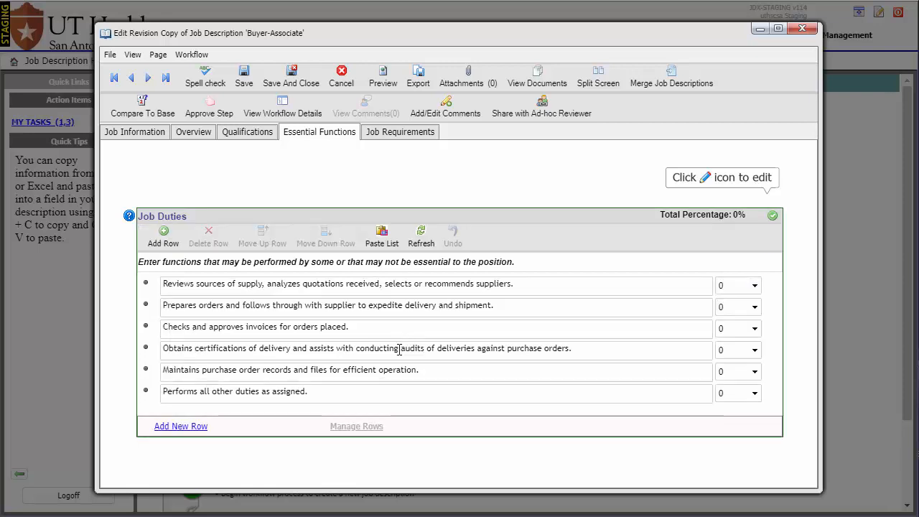
right_click(401, 350)
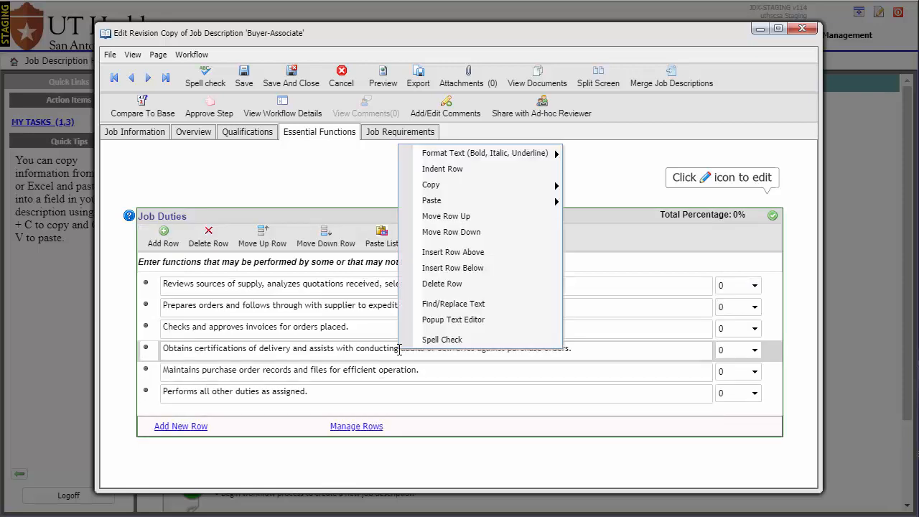
click(443, 283)
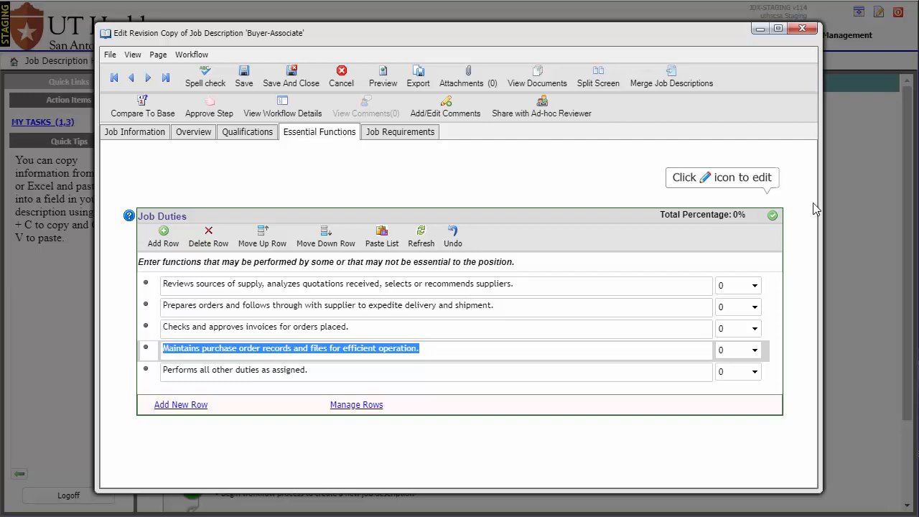
click(773, 216)
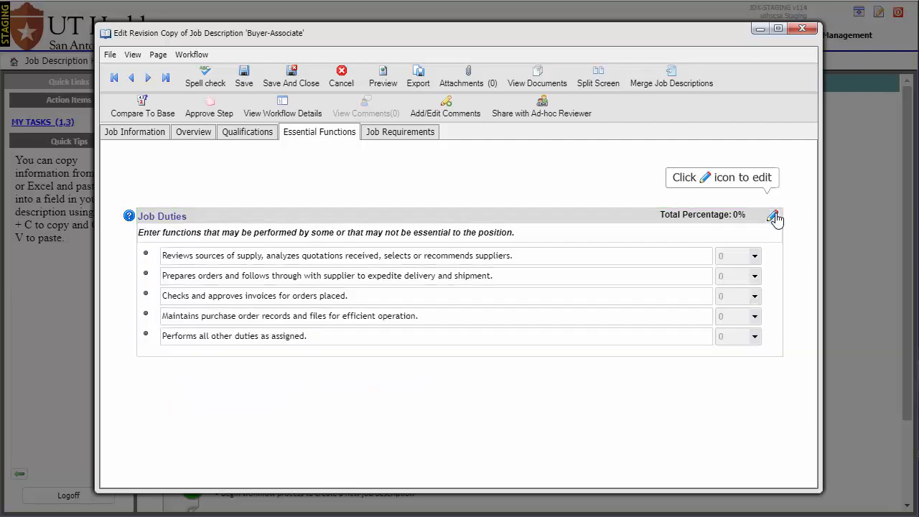
Review the job requirements, and compare the revision to the base version in merged and side-by-side views before closing the comparison
click(422, 143)
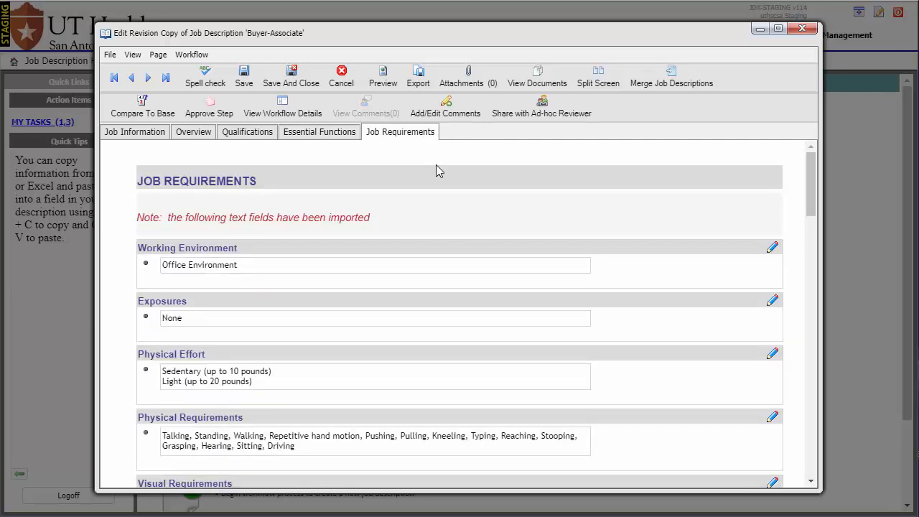
mouse_move(810, 197)
mouse_down()
mouse_move(811, 230)
mouse_move(805, 202)
mouse_up()
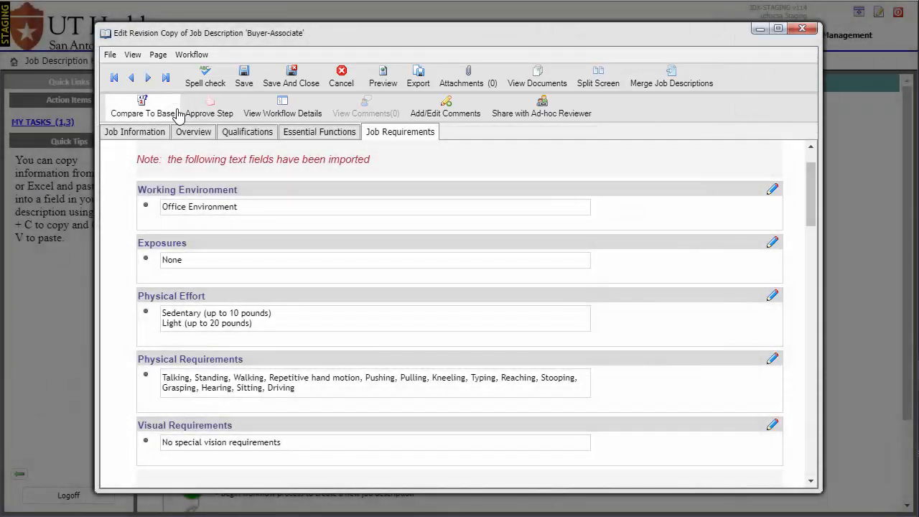
click(179, 115)
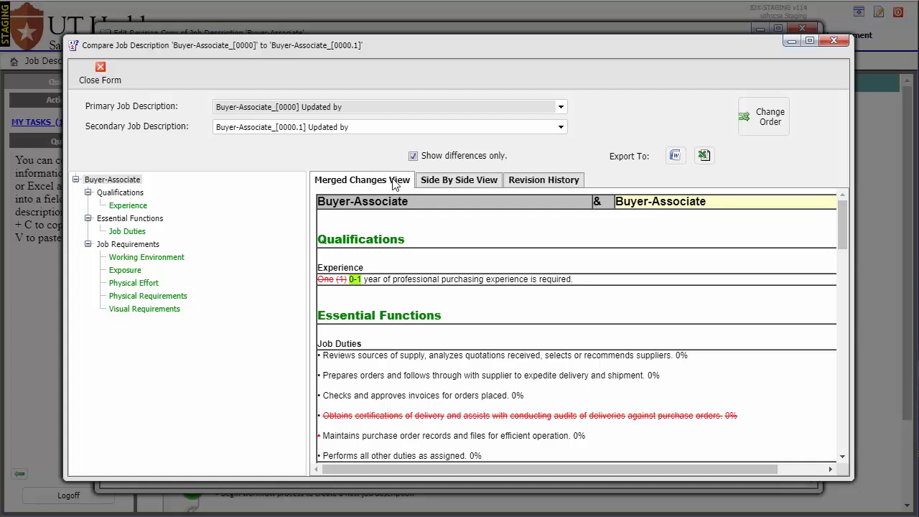
click(431, 187)
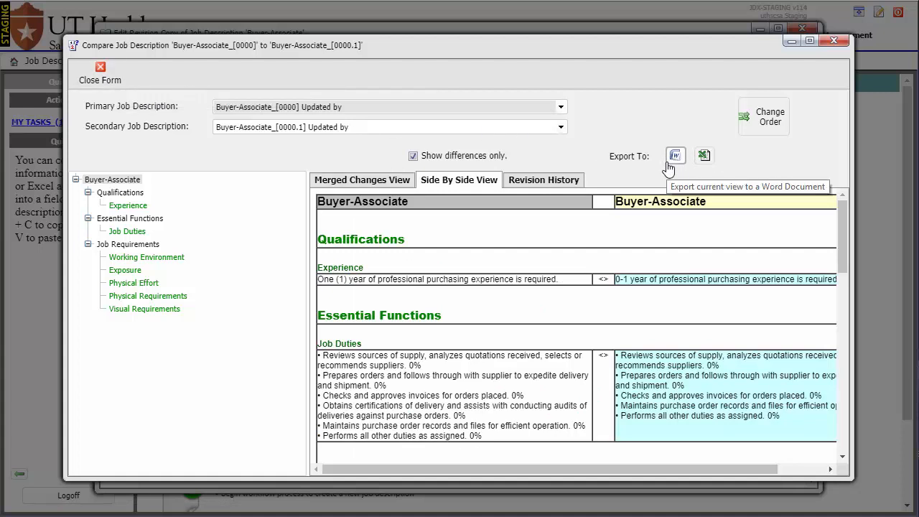
click(101, 76)
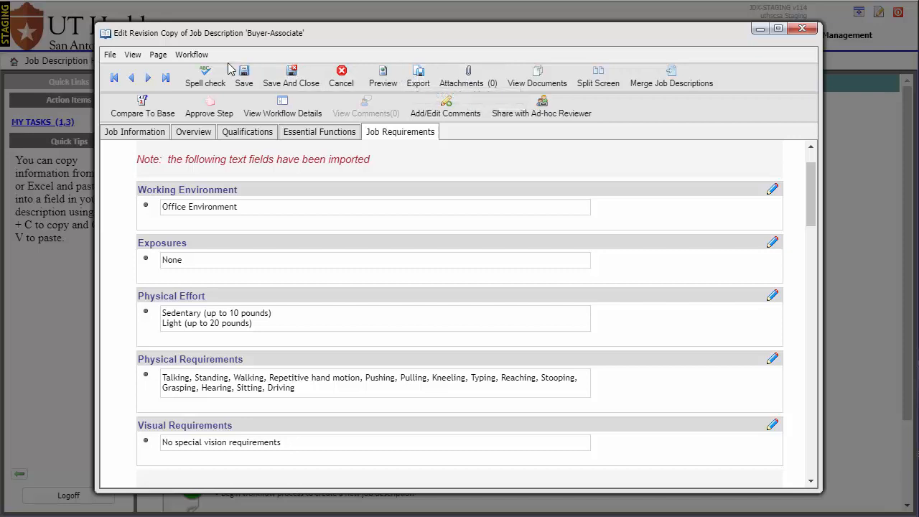
Spell-check the Buyer-Associate revision and approve its Direct Manager Initiates workflow step with both e-mail notifications enabled, closing the workflow start report
click(205, 76)
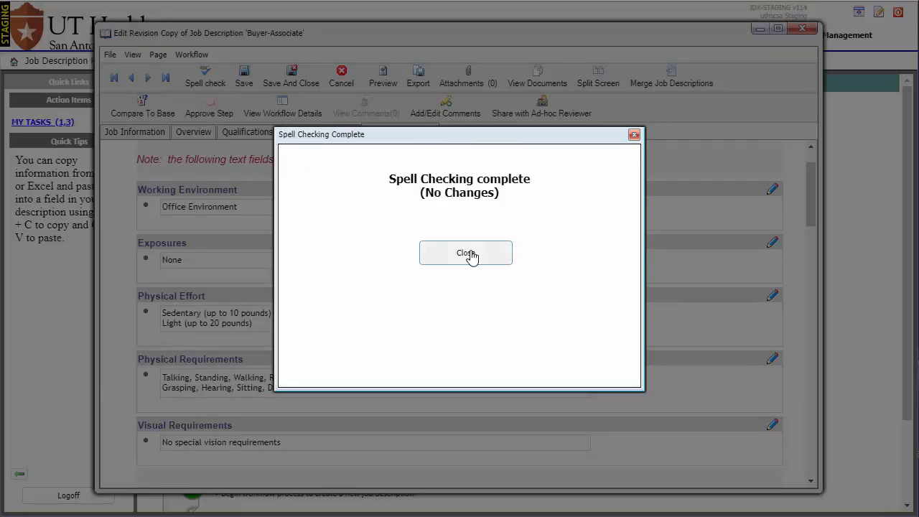
click(467, 253)
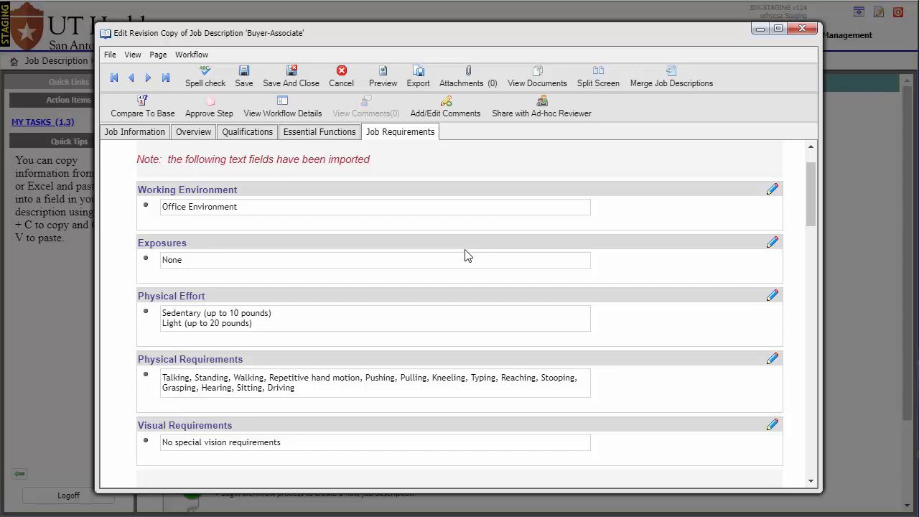
click(231, 116)
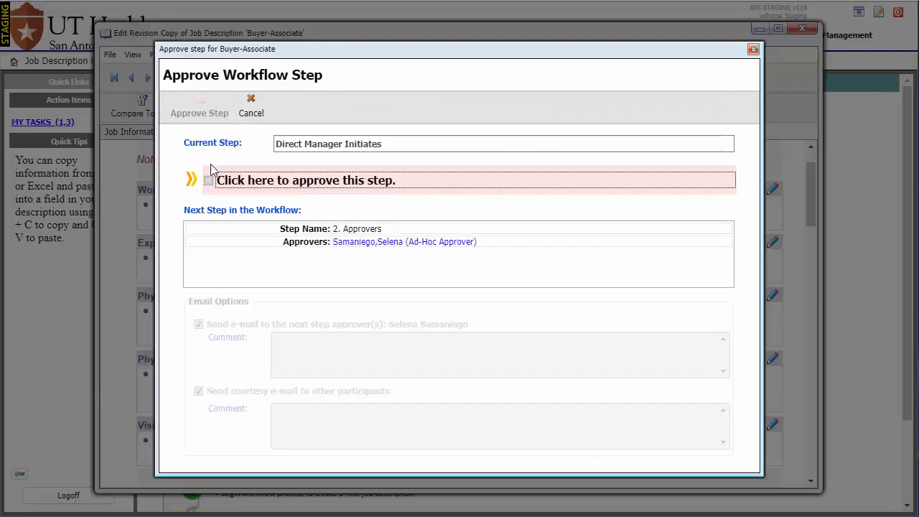
click(209, 182)
click(288, 339)
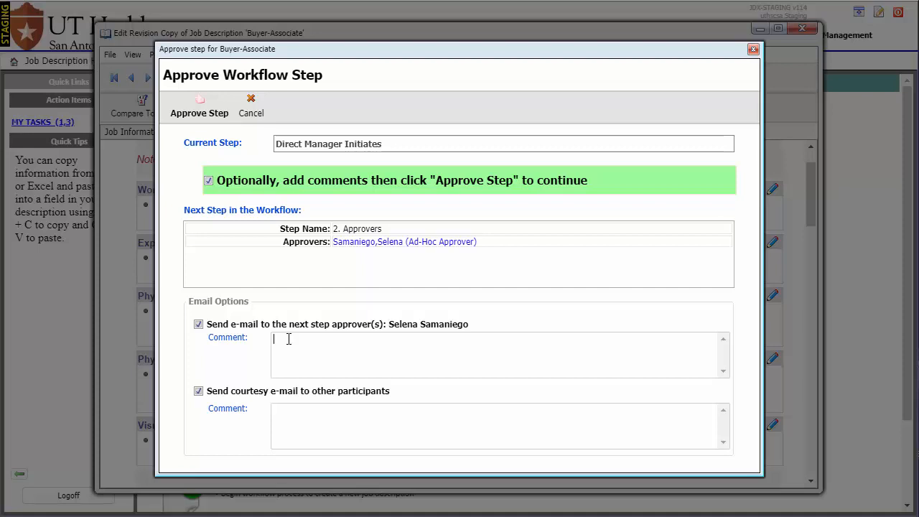
click(210, 119)
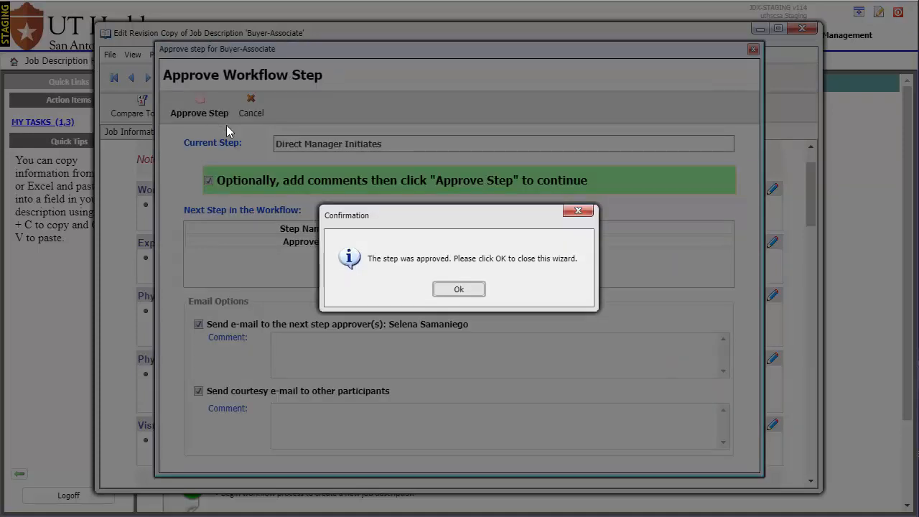
click(458, 289)
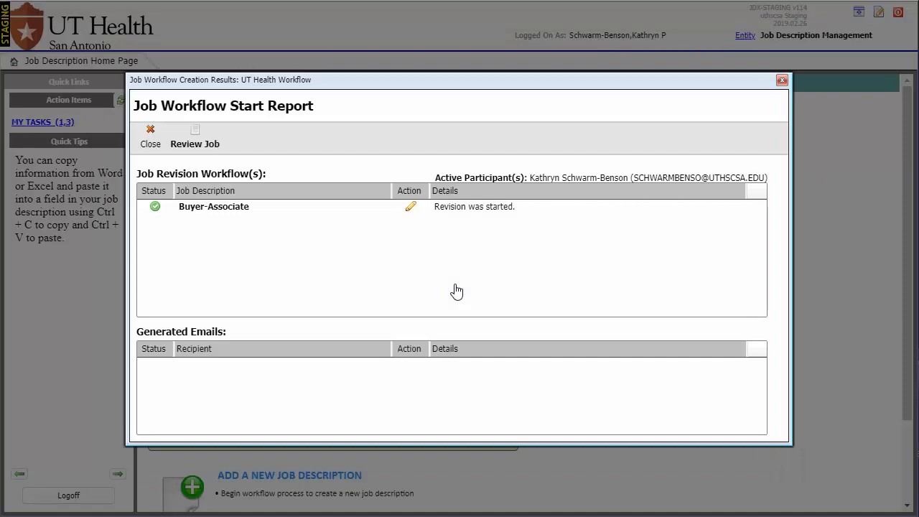
click(153, 145)
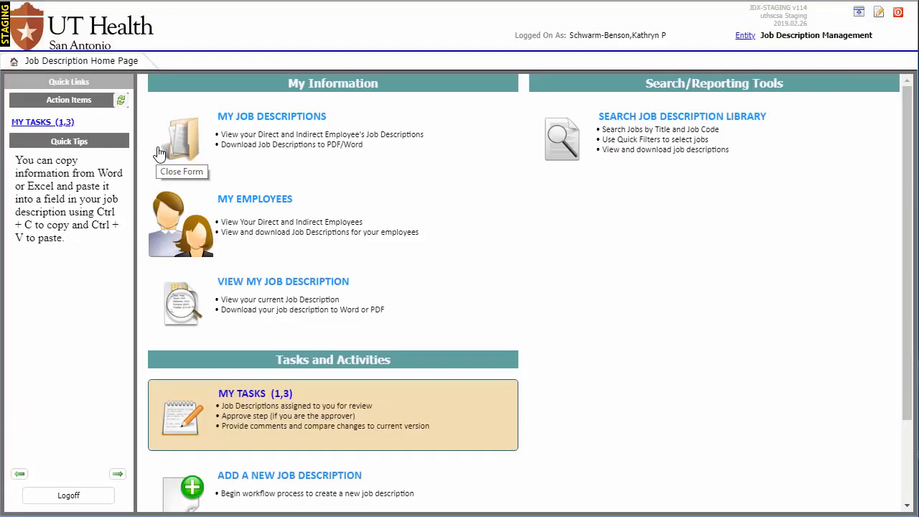
Review the Buyer-Associate approval progress in My Tasks with the workflow list widened, and open its full workflow details
click(248, 399)
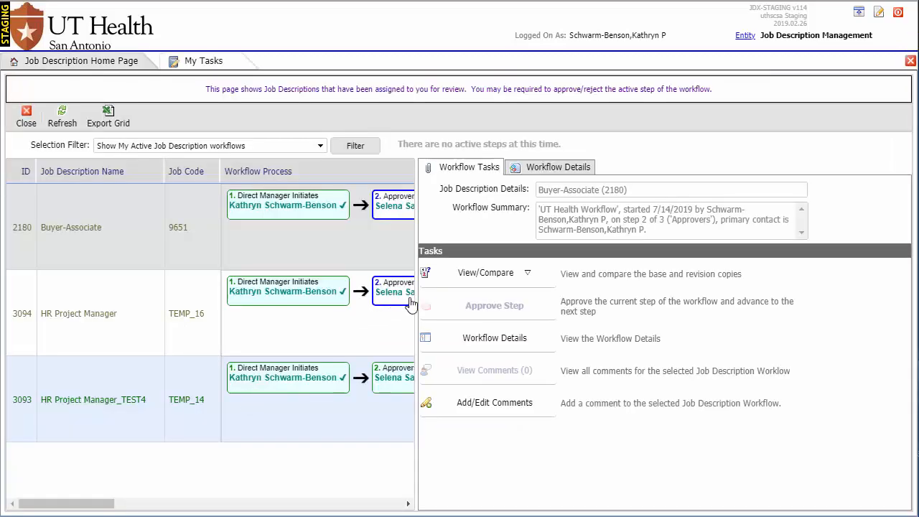
drag(415, 306, 622, 312)
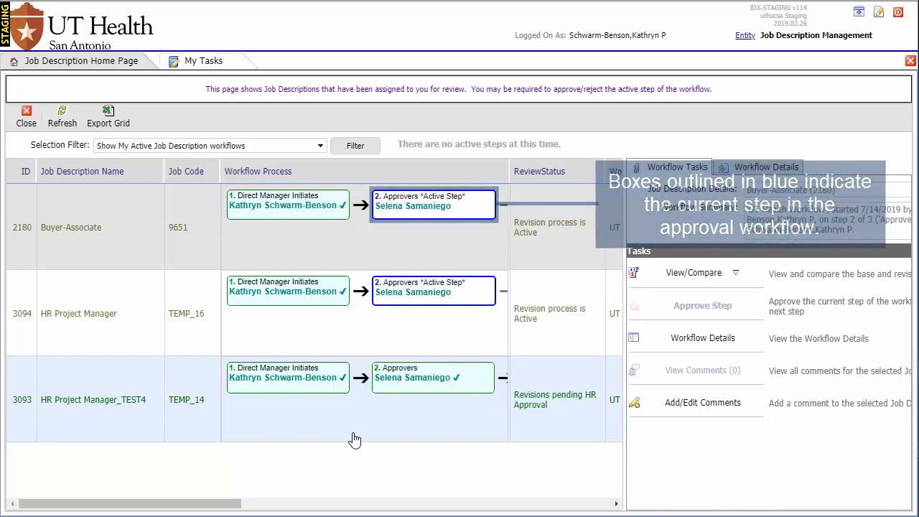
mouse_move(191, 504)
mouse_down()
mouse_move(376, 509)
mouse_move(193, 507)
mouse_move(175, 497)
mouse_up()
click(746, 167)
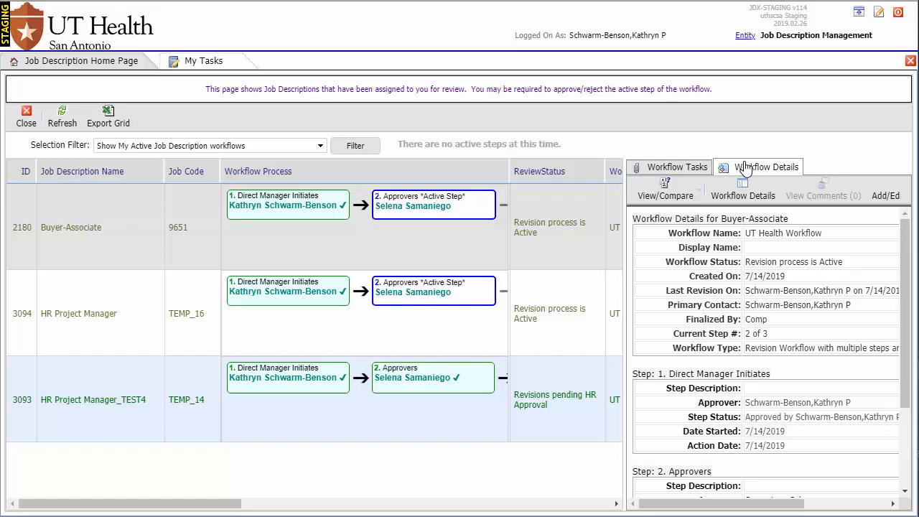
click(747, 196)
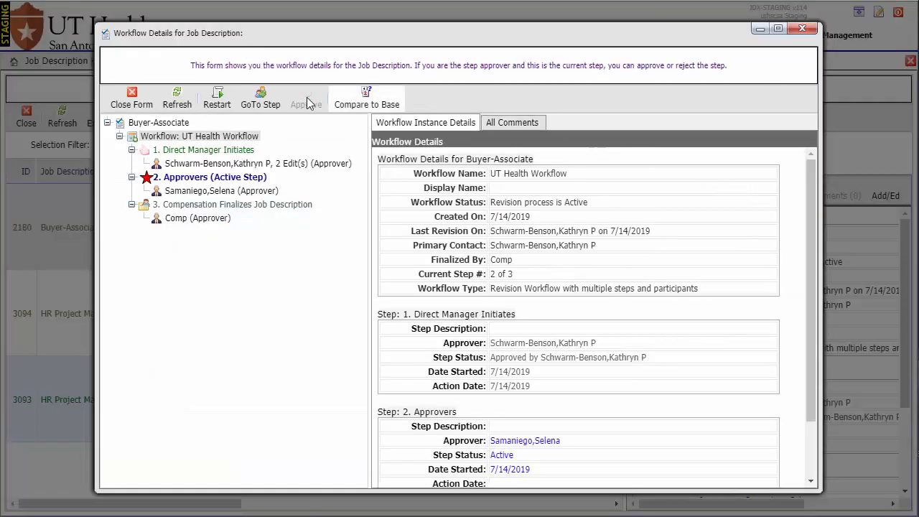
Request a restart of the UT Health Workflow for the Buyer-Associate job description
click(227, 97)
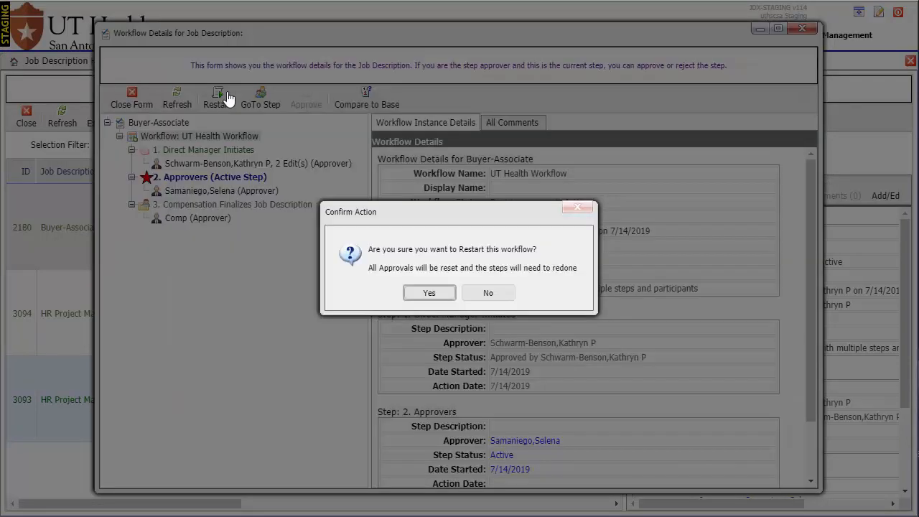